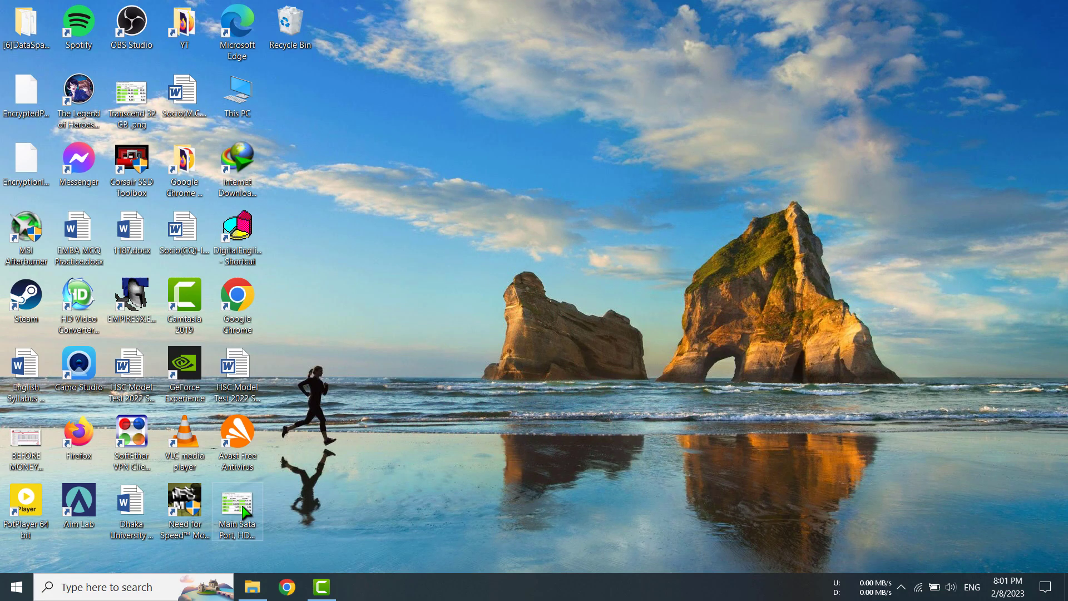
Open the workbook XI-BS-D 2023.xlsx from the Excel Specials folder and look through its student list
click(252, 587)
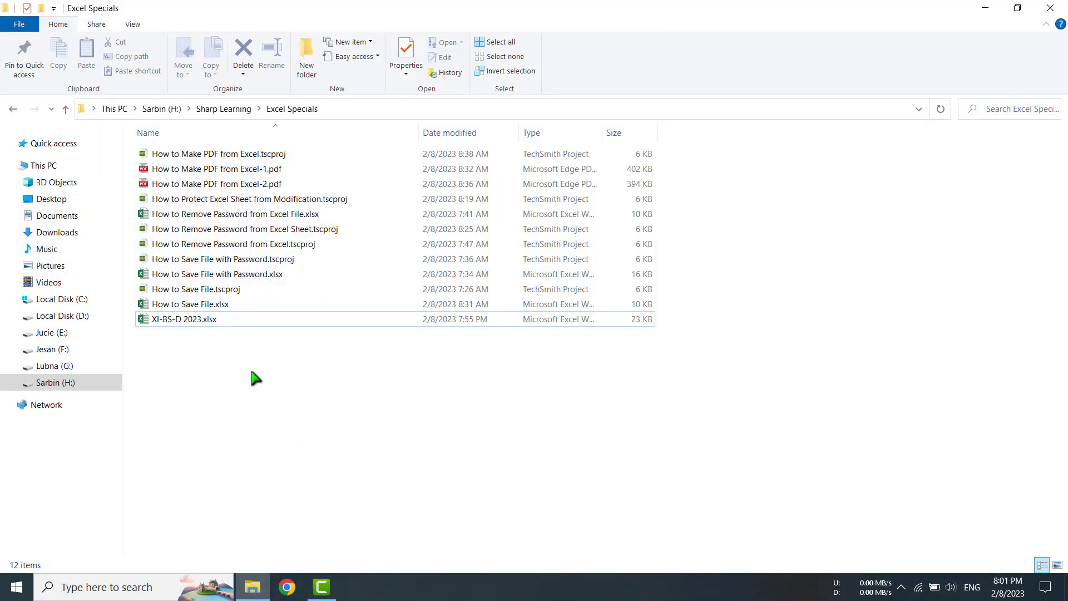
double_click(199, 322)
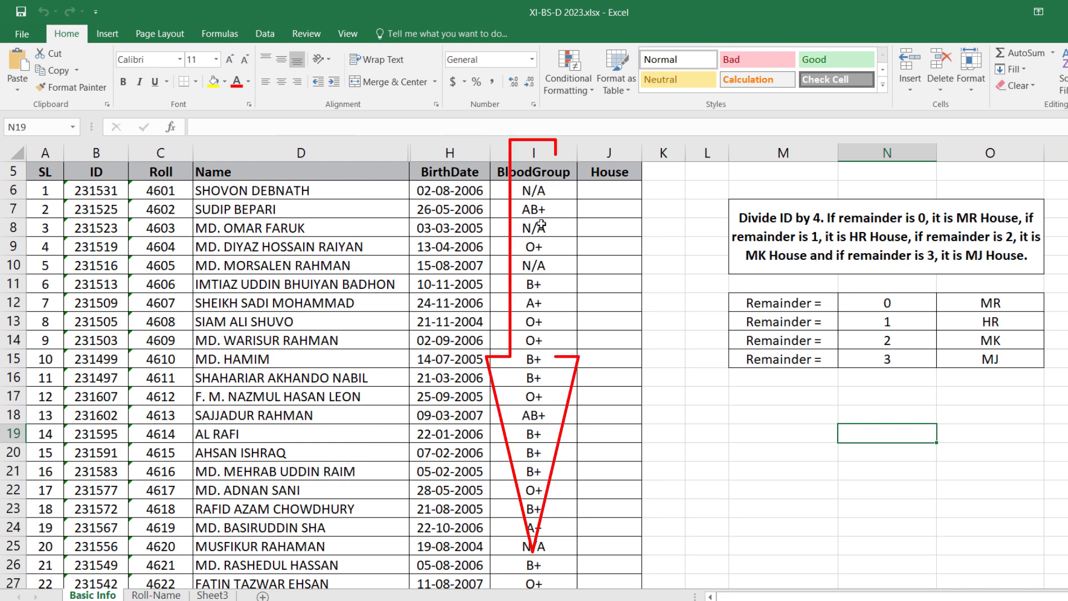
scroll(614, 488, down, 17)
scroll(614, 488, up, 17)
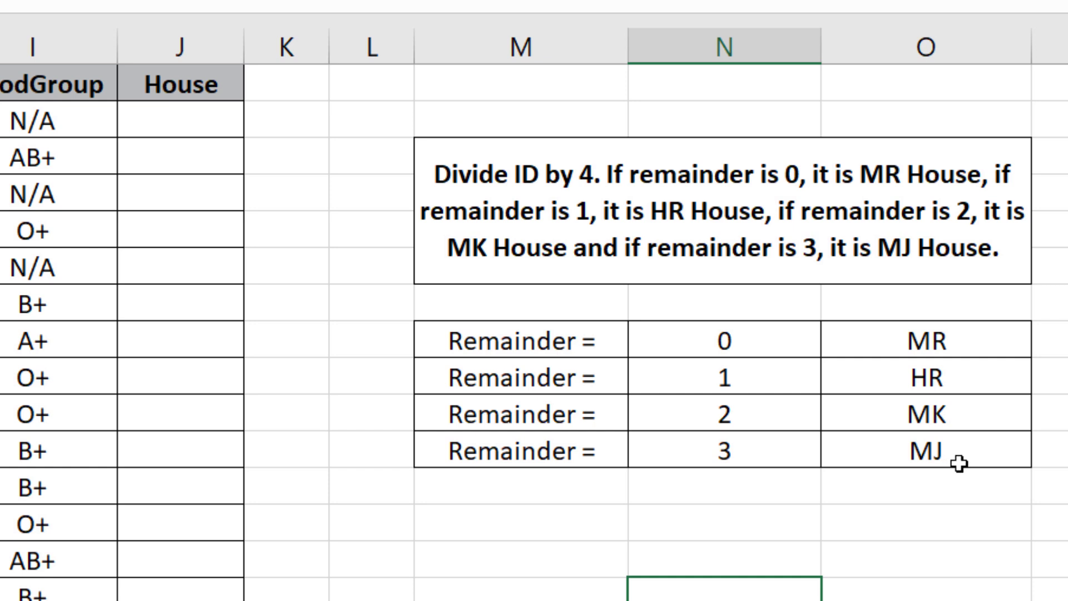
Begin a formula in House cell J6 with an IF function whose logical test starts with MOD(B6,4)
click(187, 227)
click(190, 121)
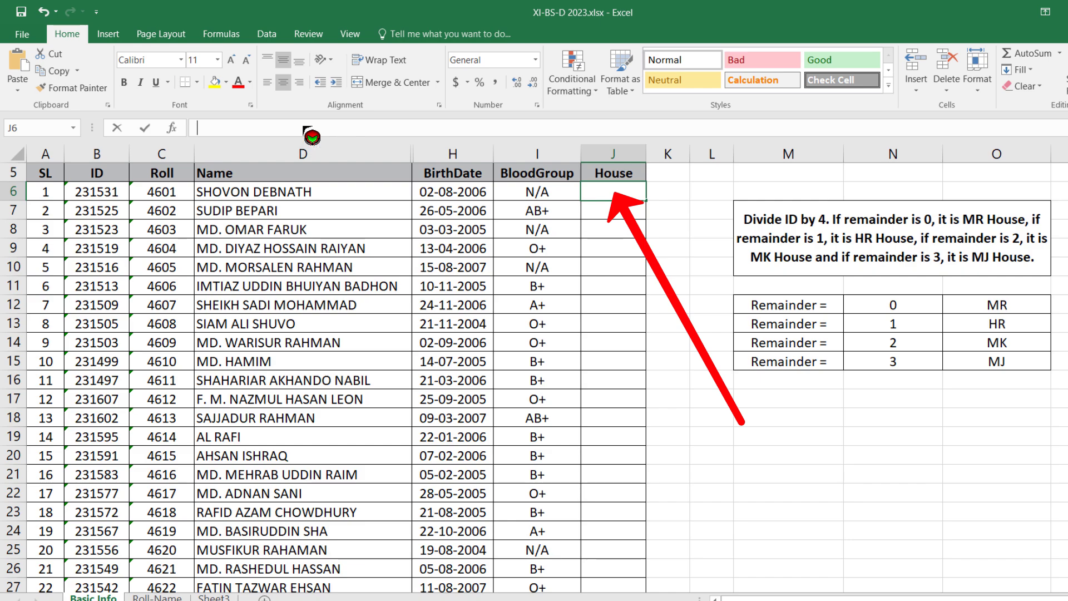
click(305, 129)
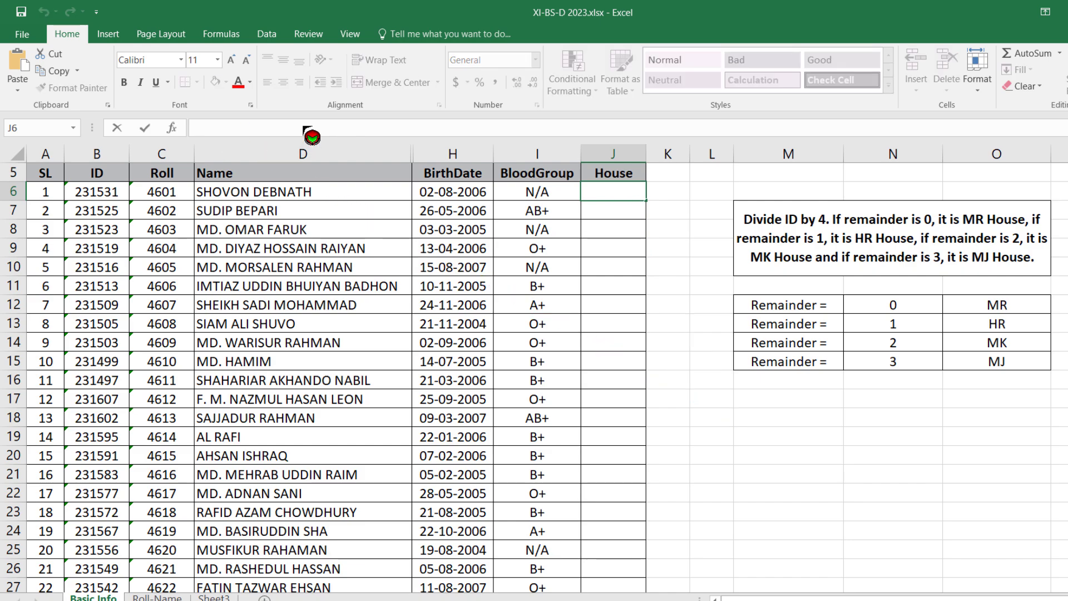
text(=)
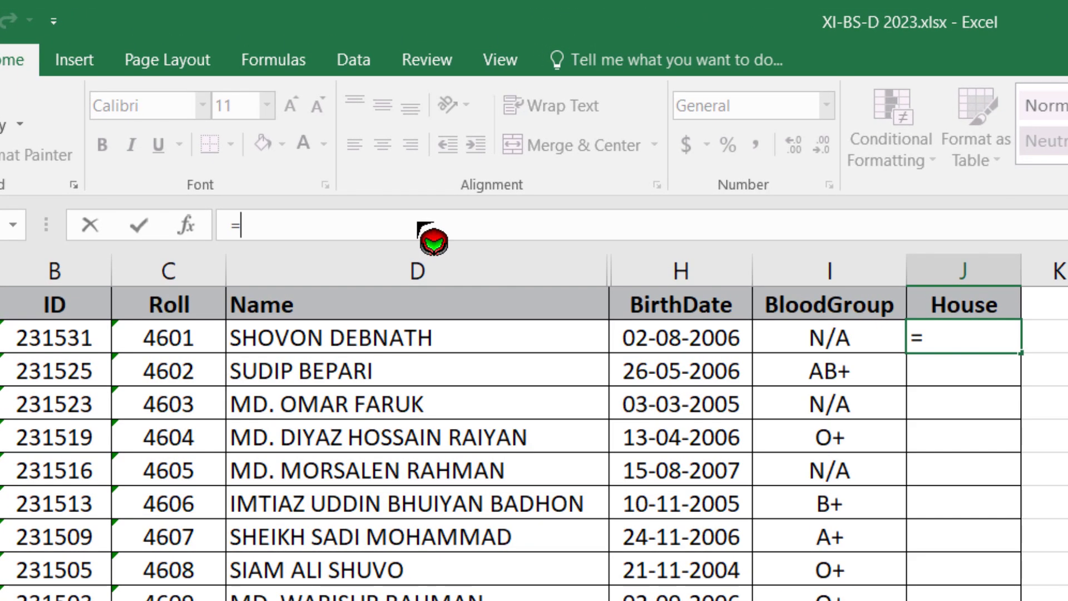
text(if)
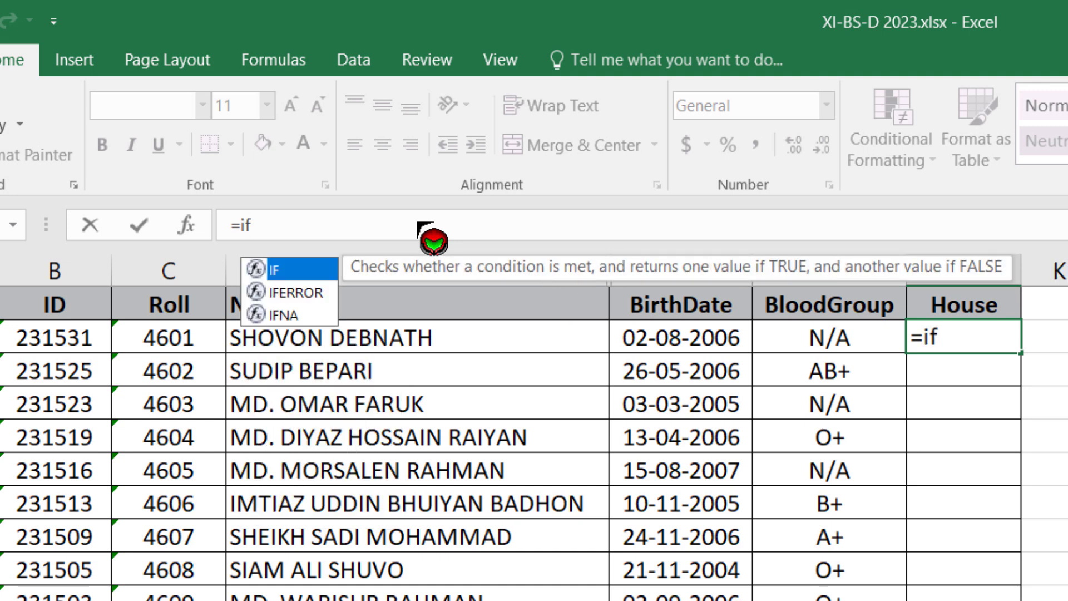
text(()
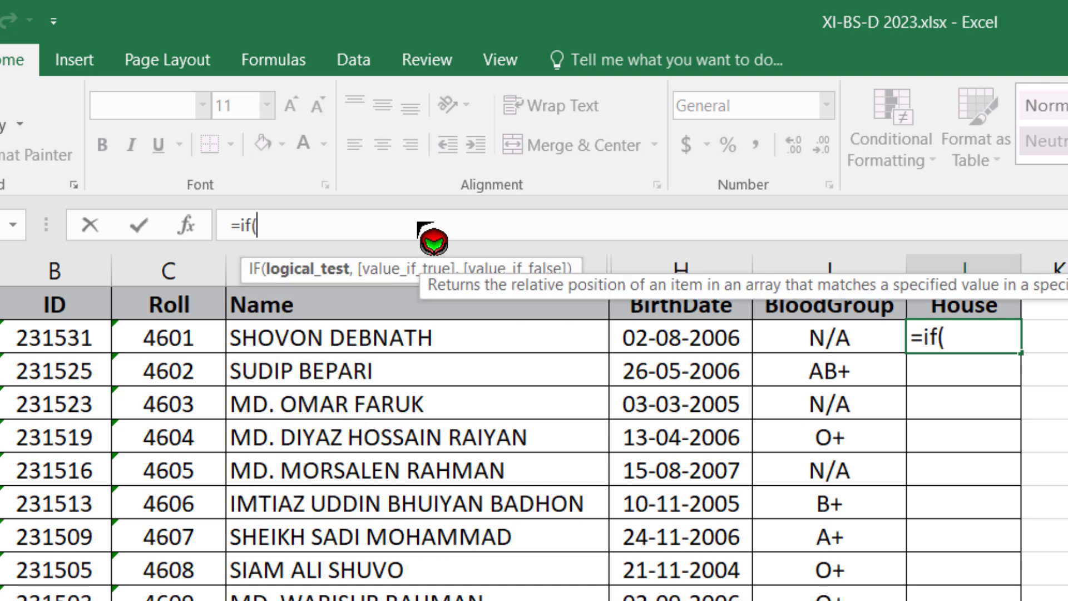
text(mod()
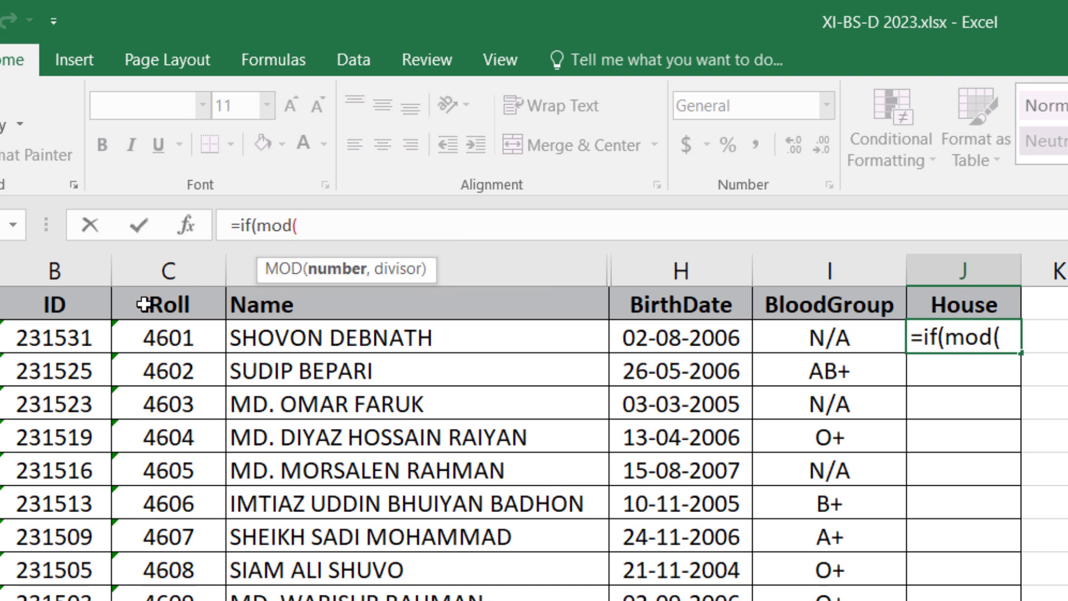
click(57, 345)
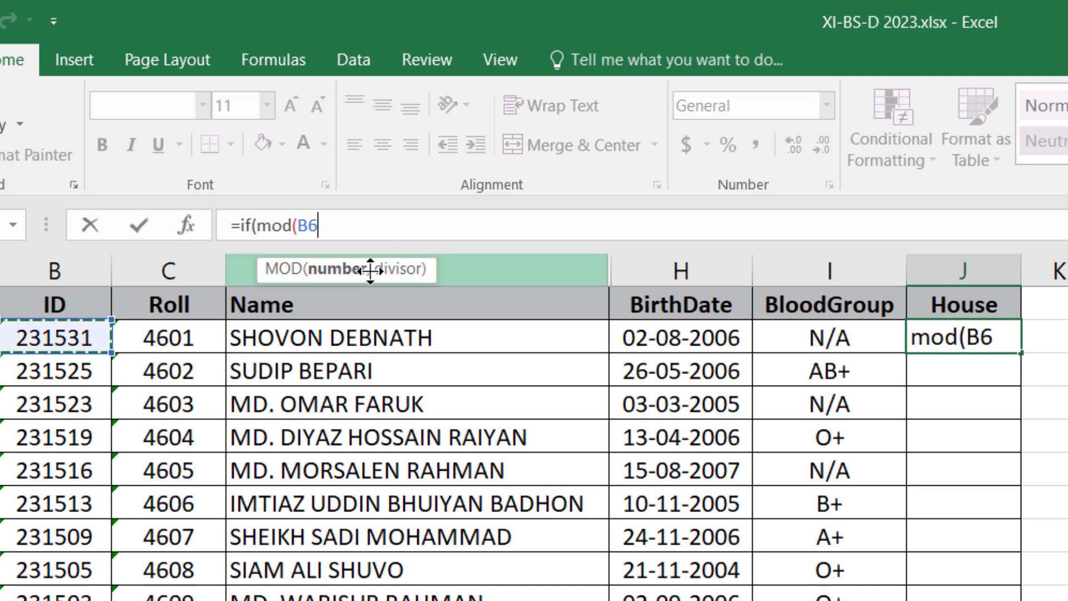
text(,)
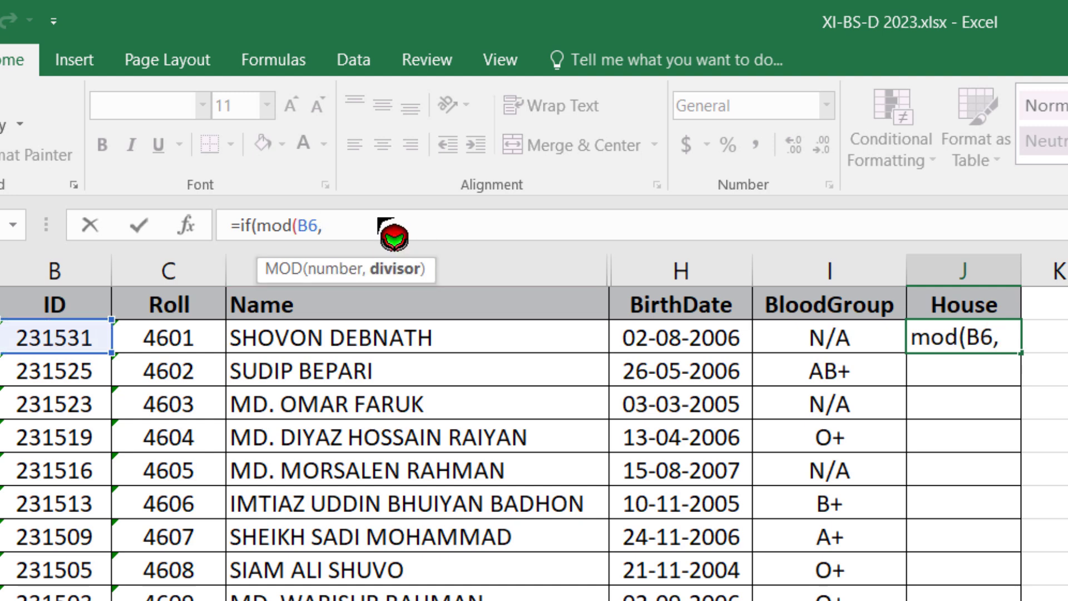
text(4))
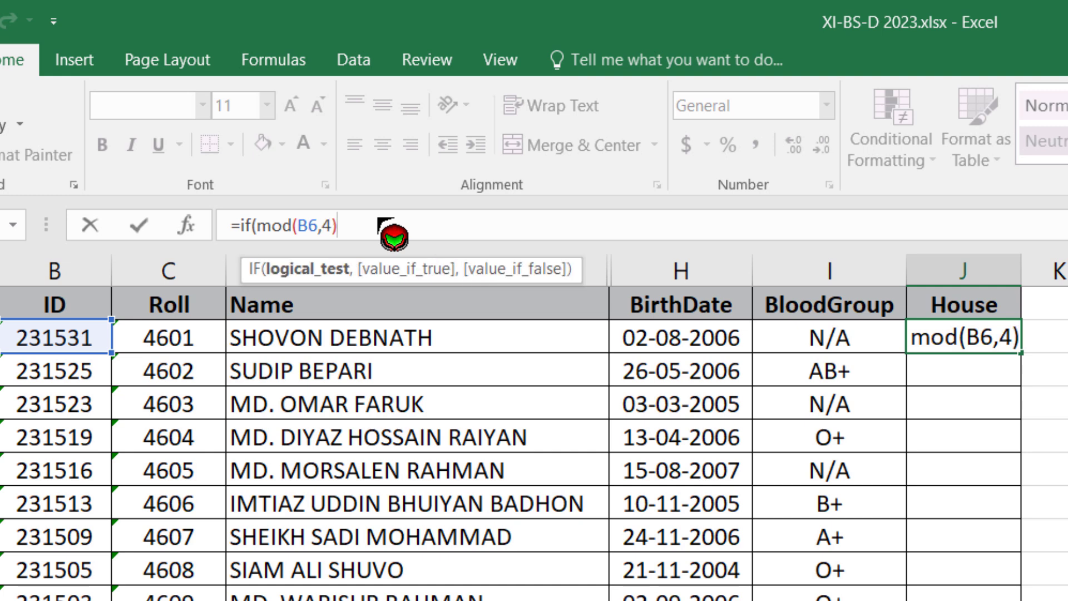
Complete the first IF test in J6 as equal to 0, with "MR" as its value if true
text(=)
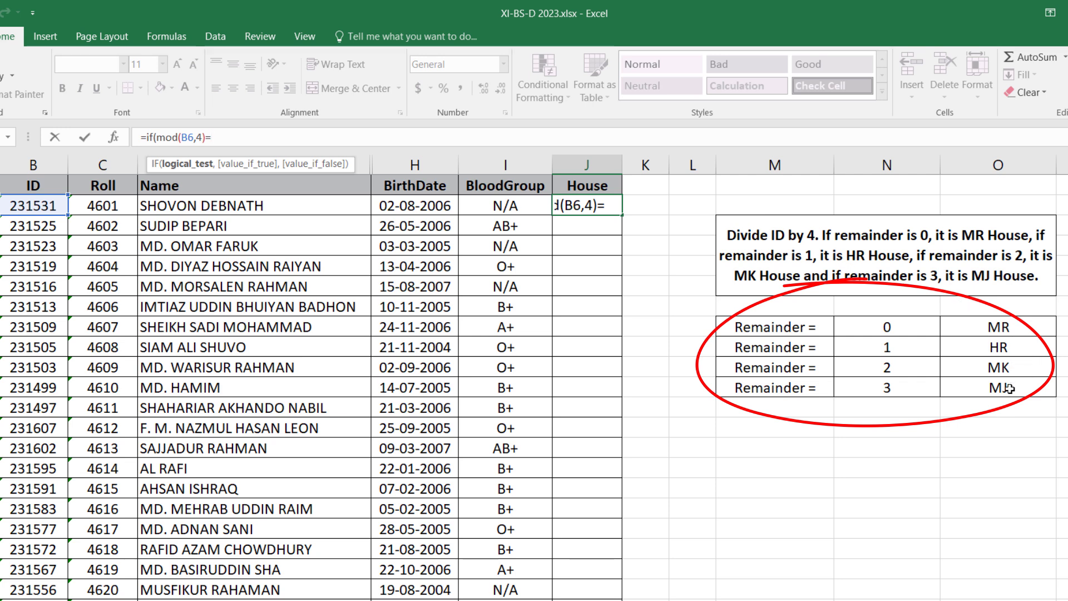
text(0,)
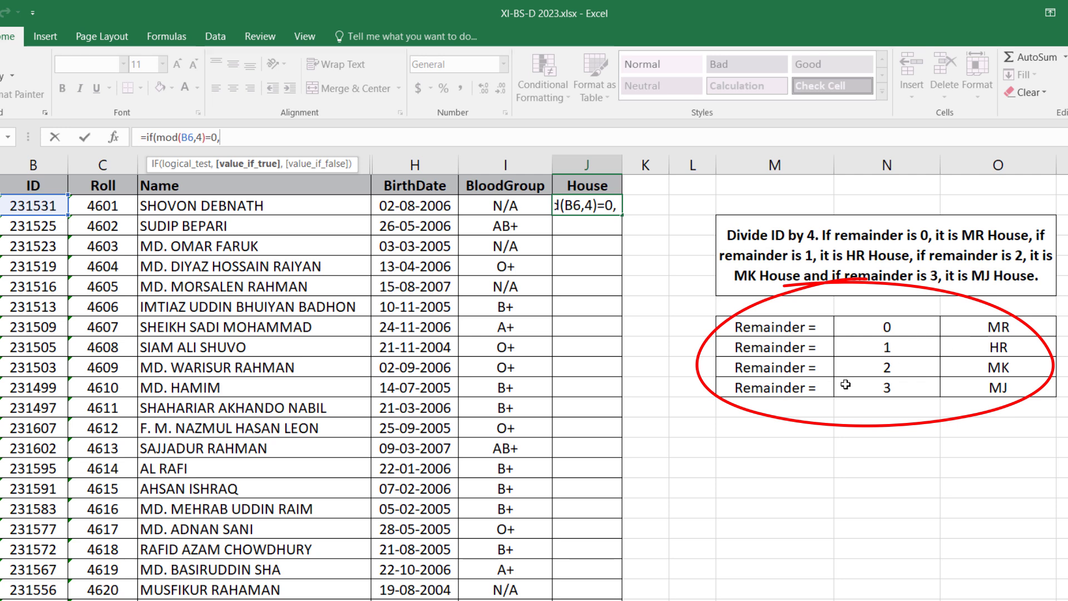
text(")
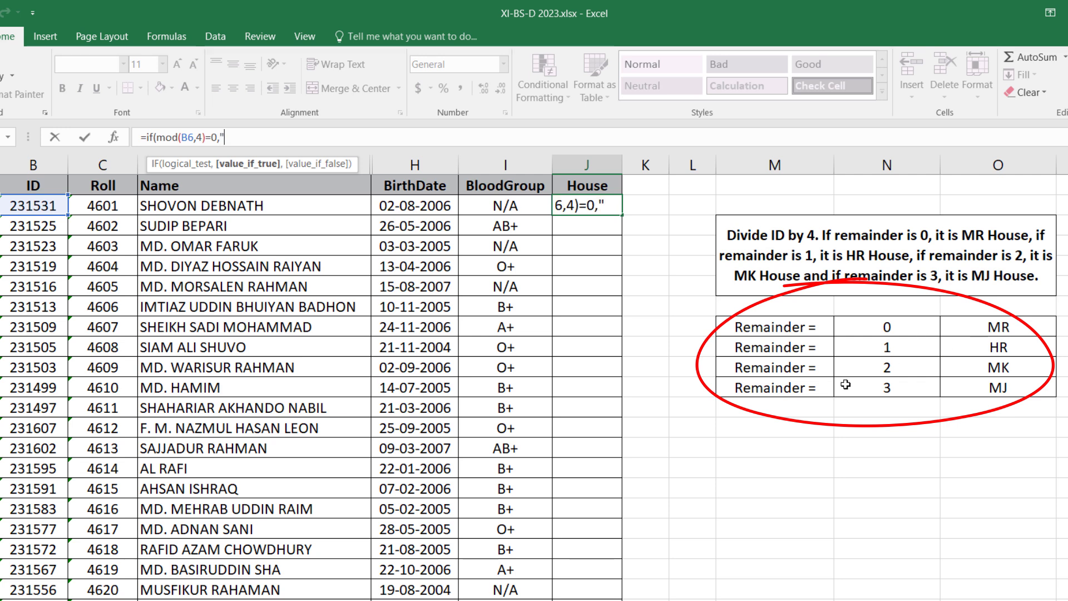
text(MR")
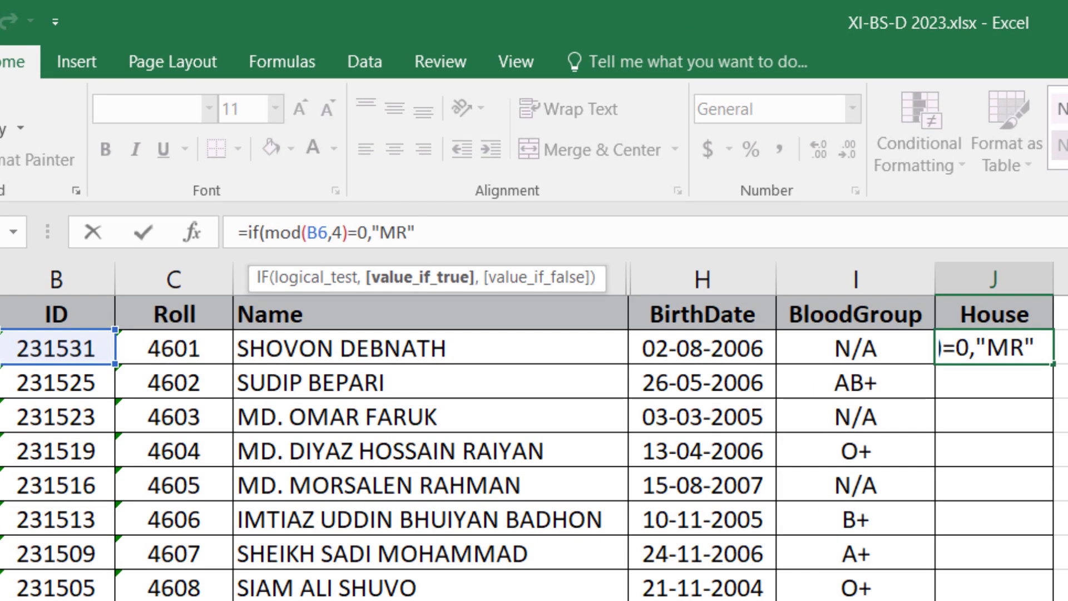
text(,)
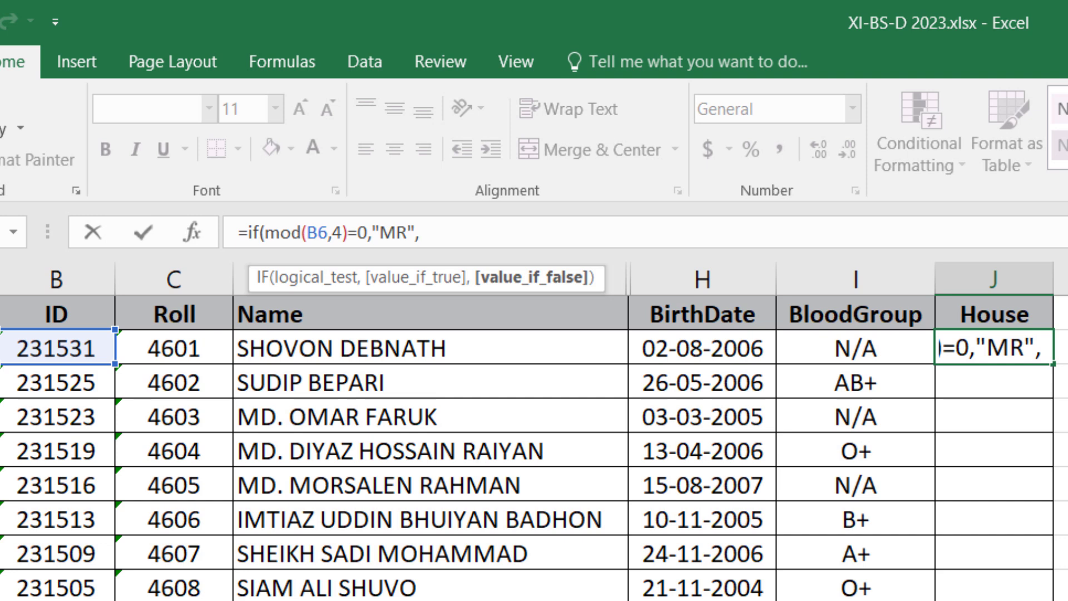
Nest a second IF in the J6 formula that returns "HR" when MOD(B6,4)=1
text(if(mod)
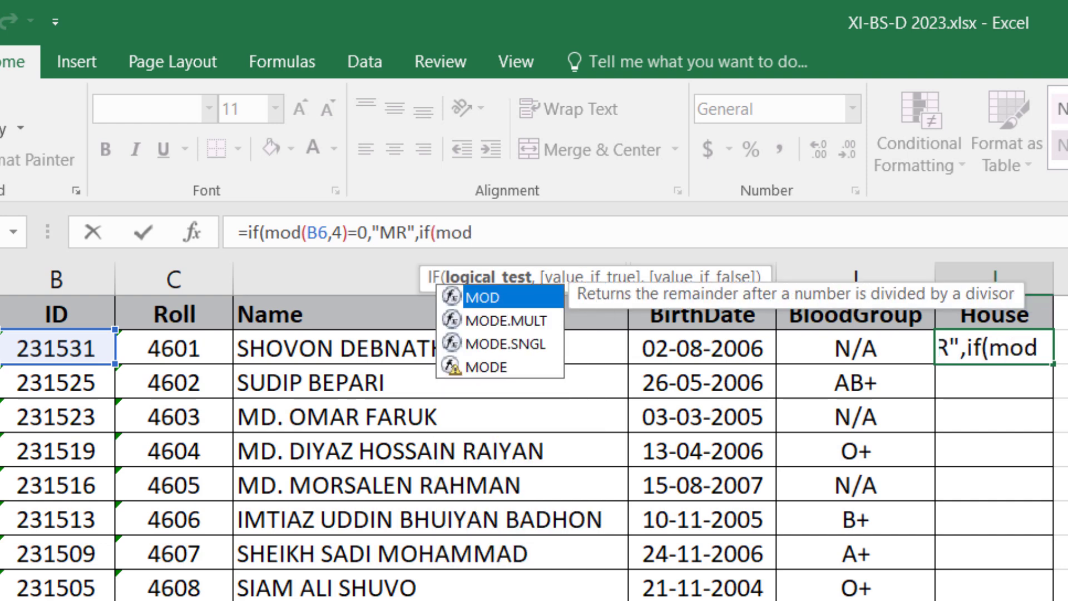
text(()
click(78, 347)
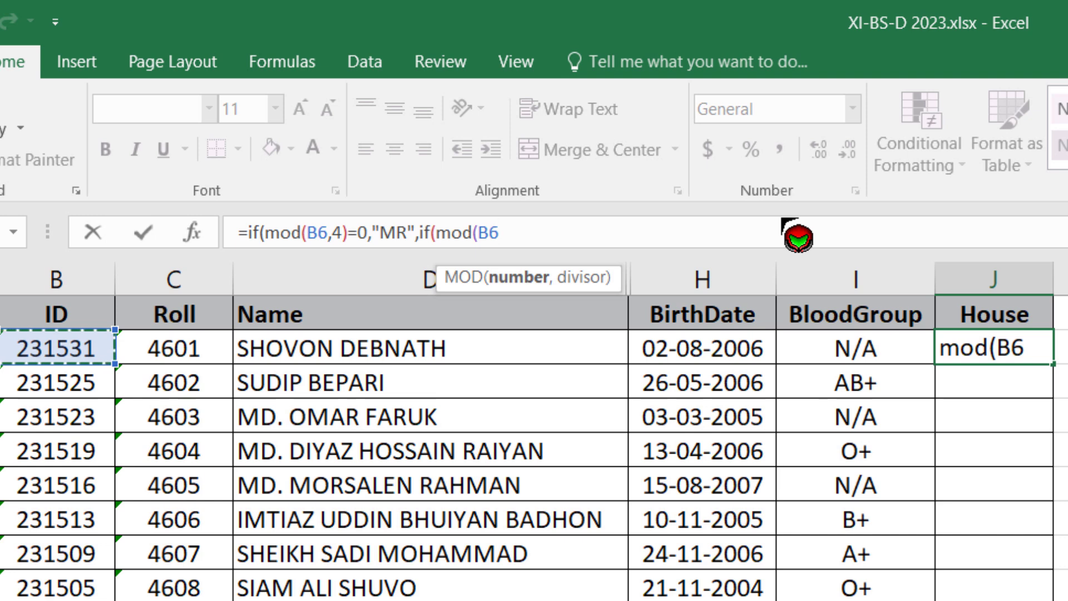
text(,4)
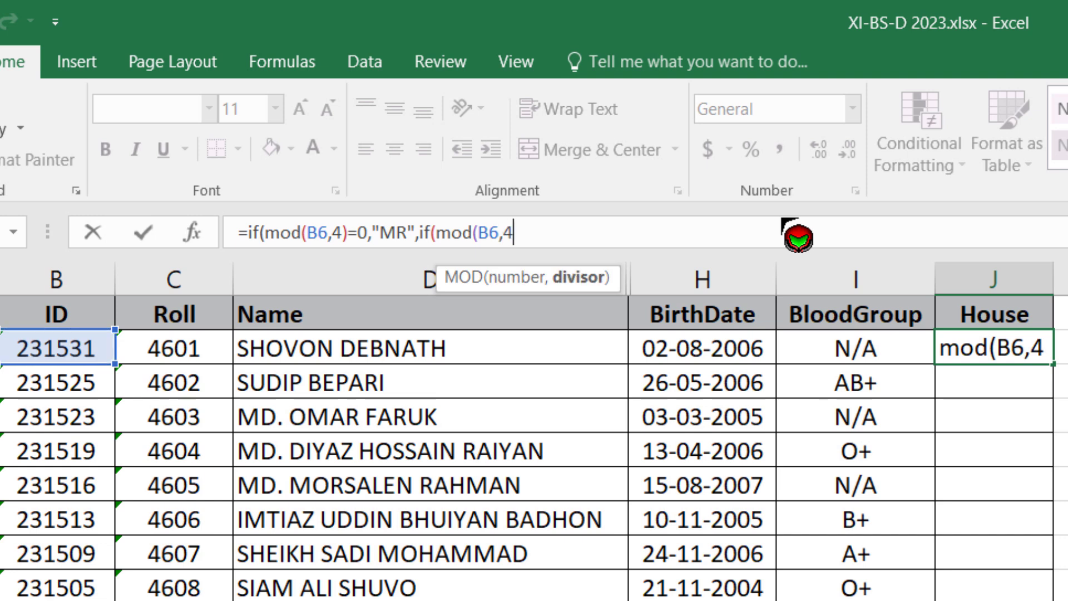
text())
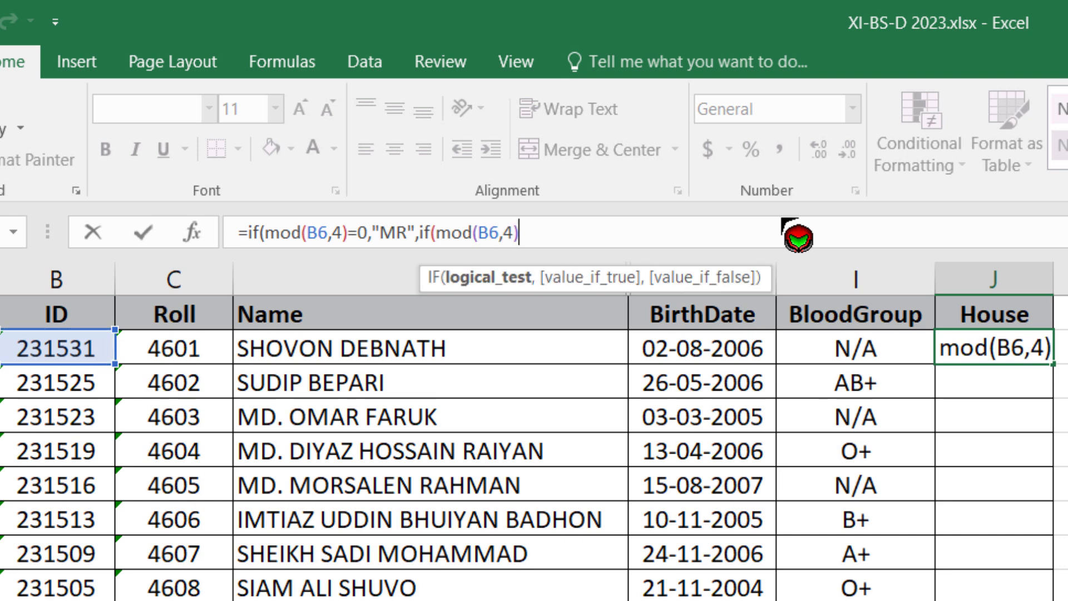
text(=)
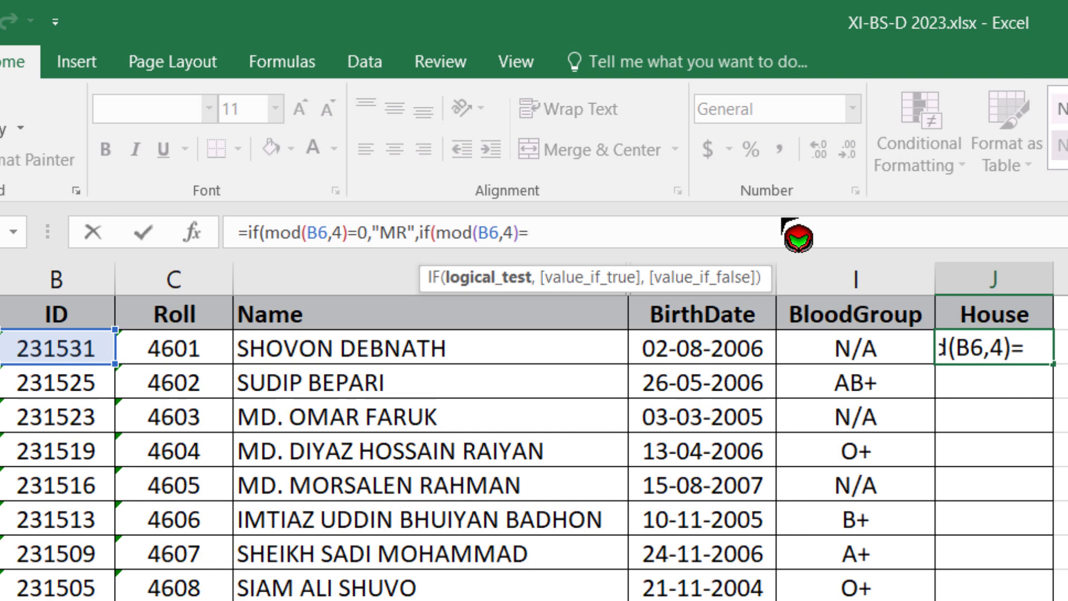
text(1,)
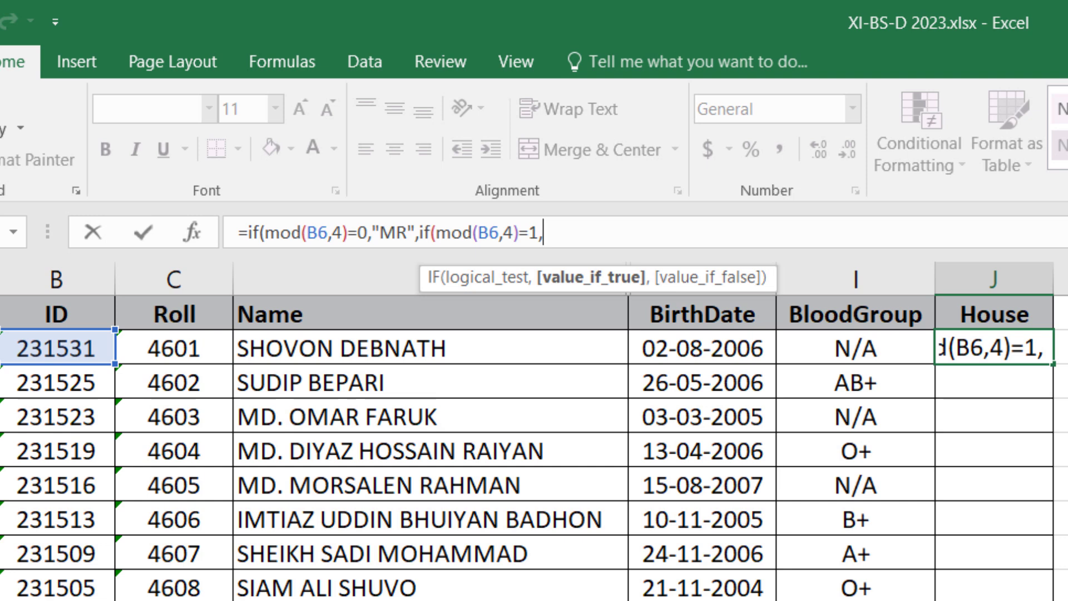
text(")
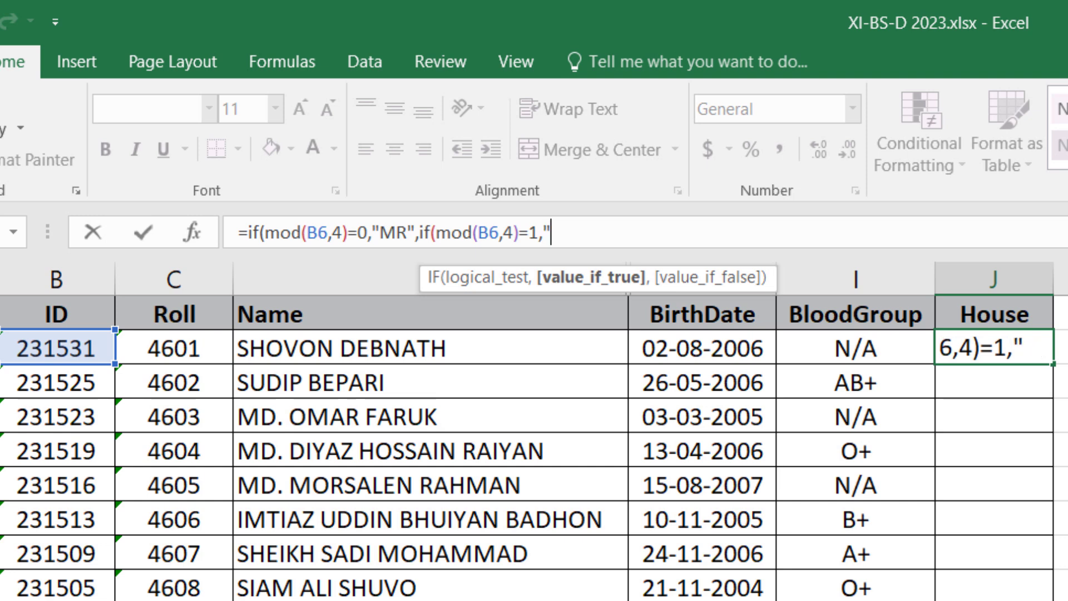
text(HR",)
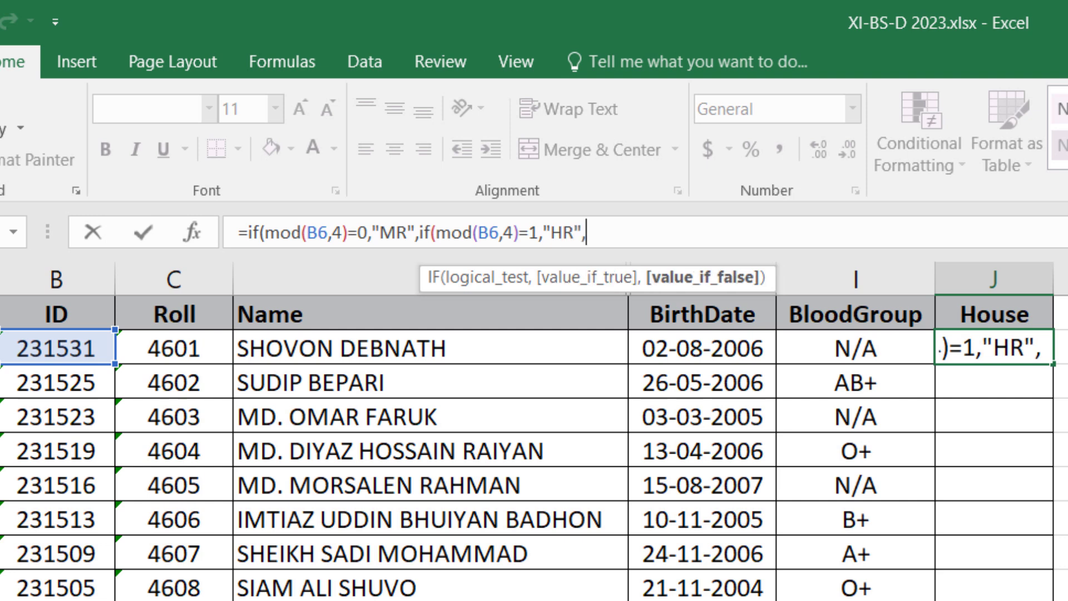
Nest a third IF in the J6 formula that returns "MK" when MOD(B6,4)=2
text(if()
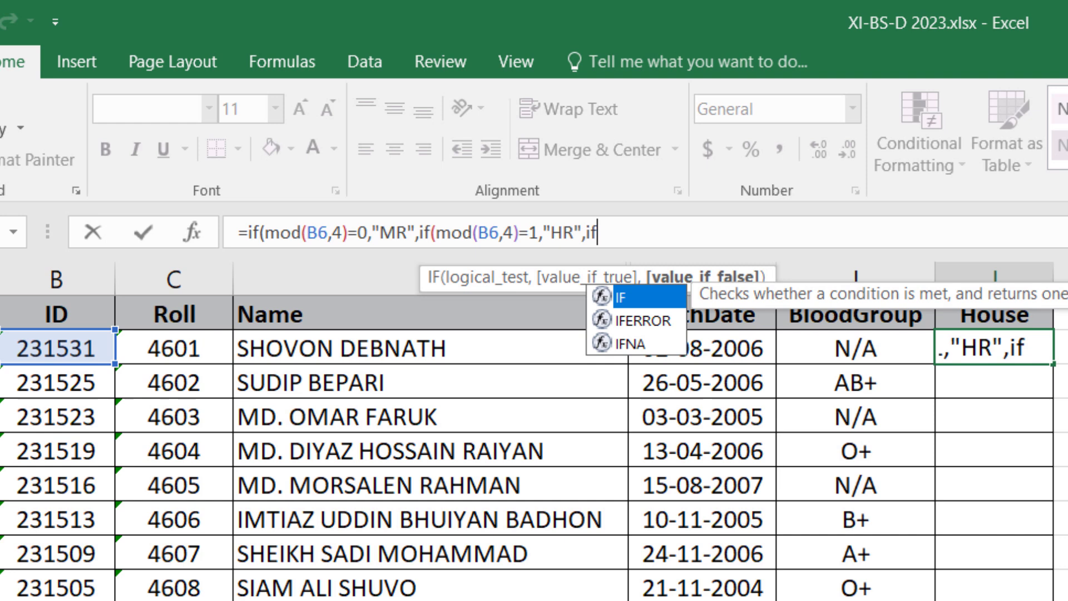
text(mod)
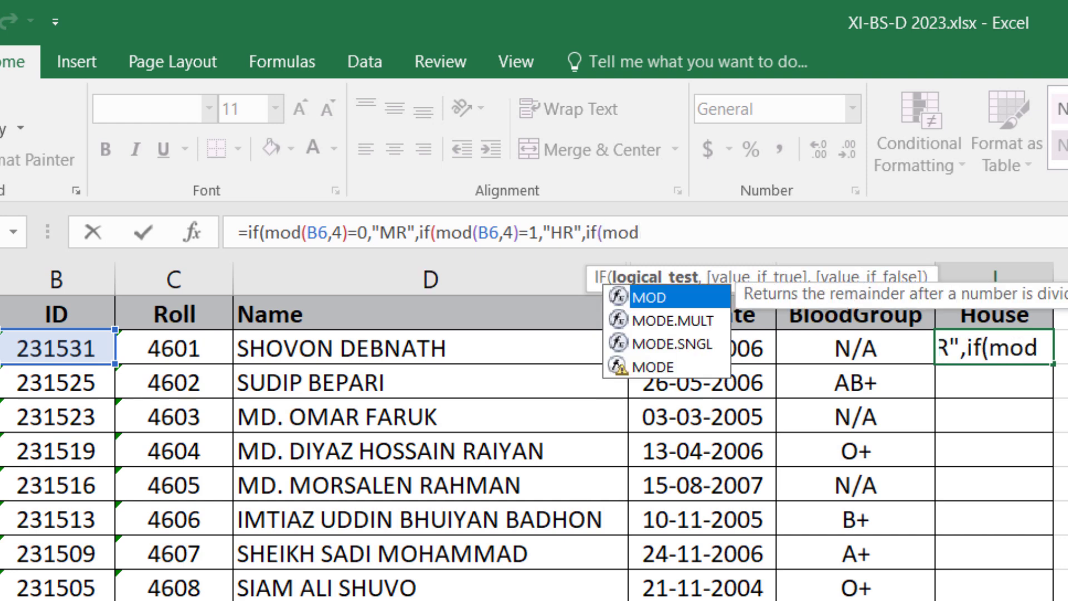
text(()
click(76, 345)
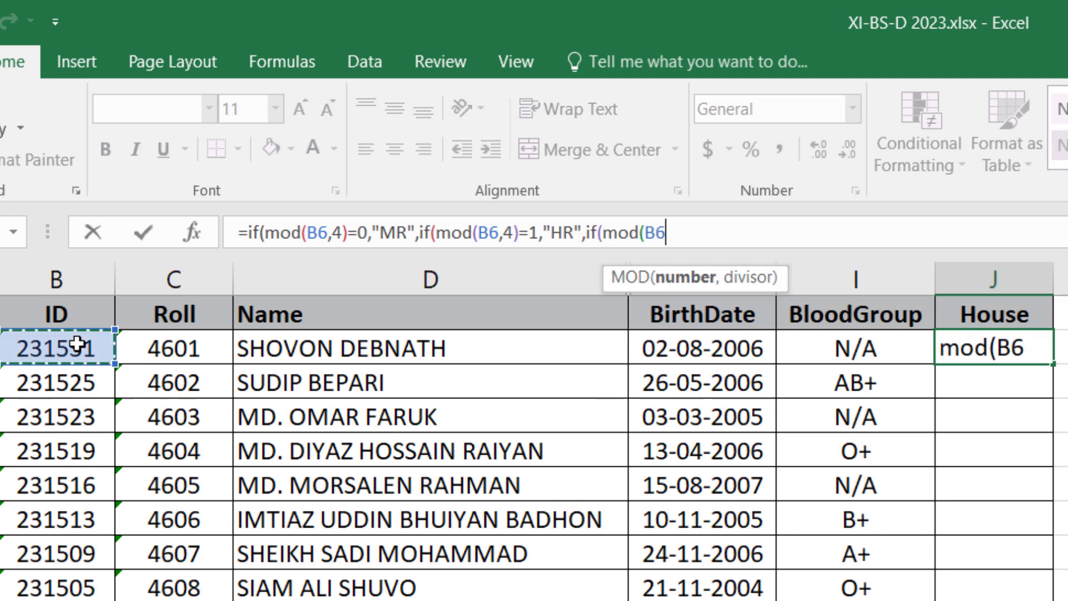
text(,)
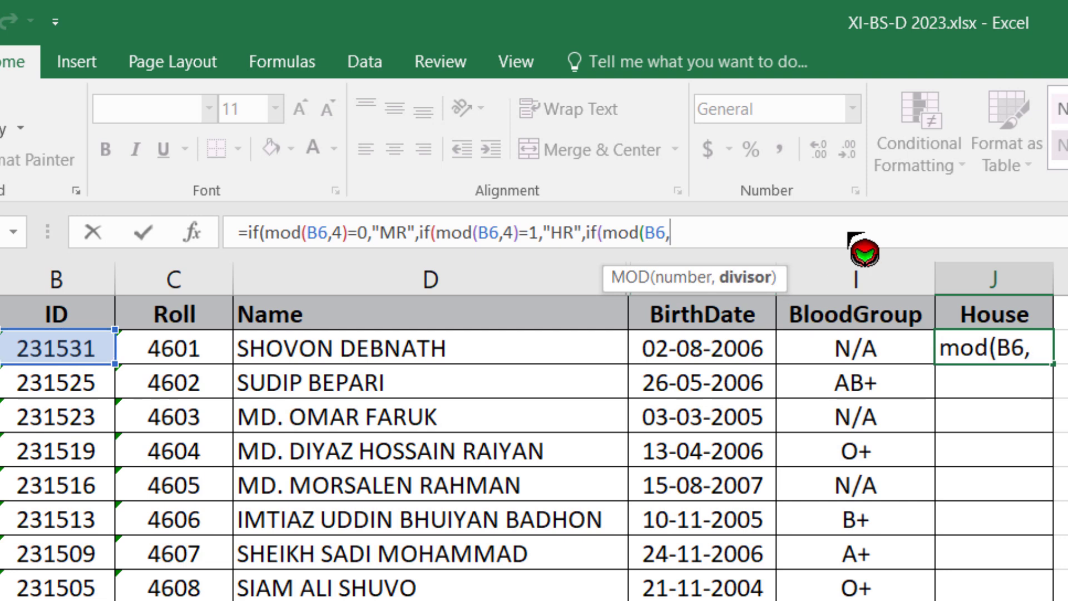
text(4)=)
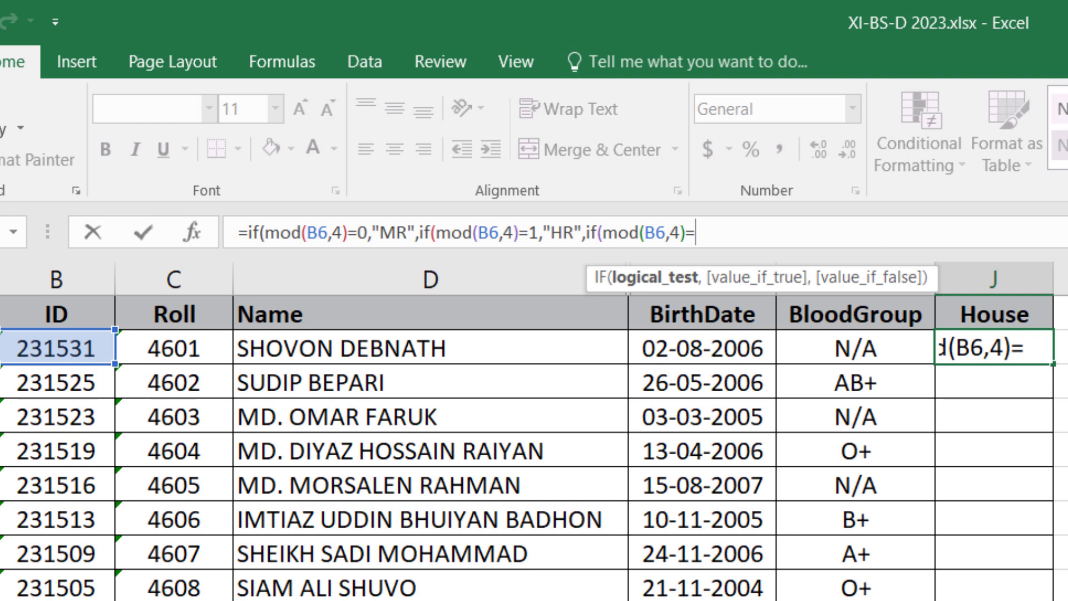
text(2,)
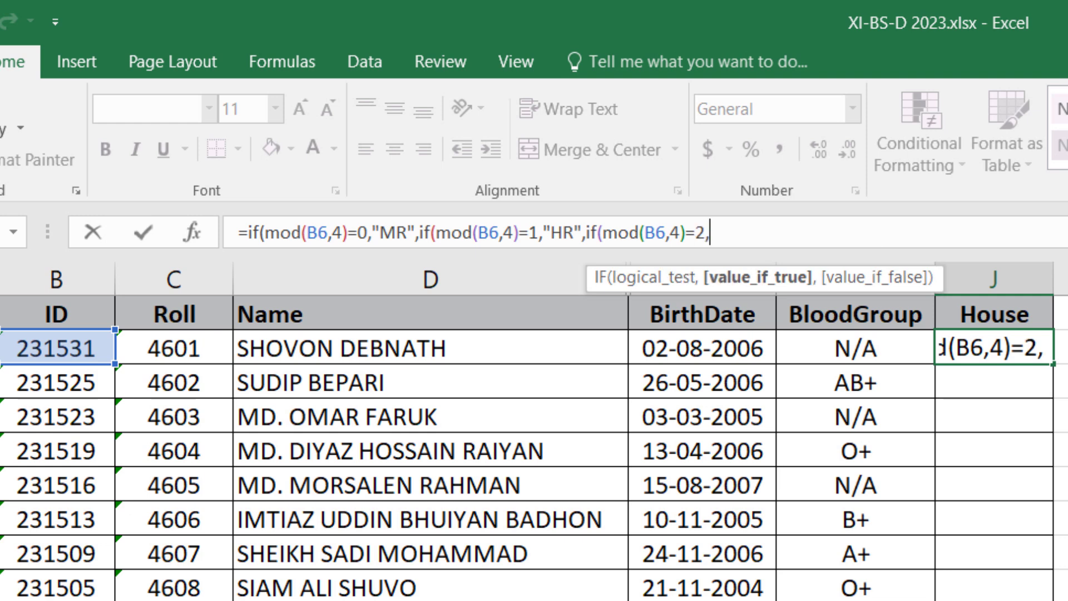
text(")
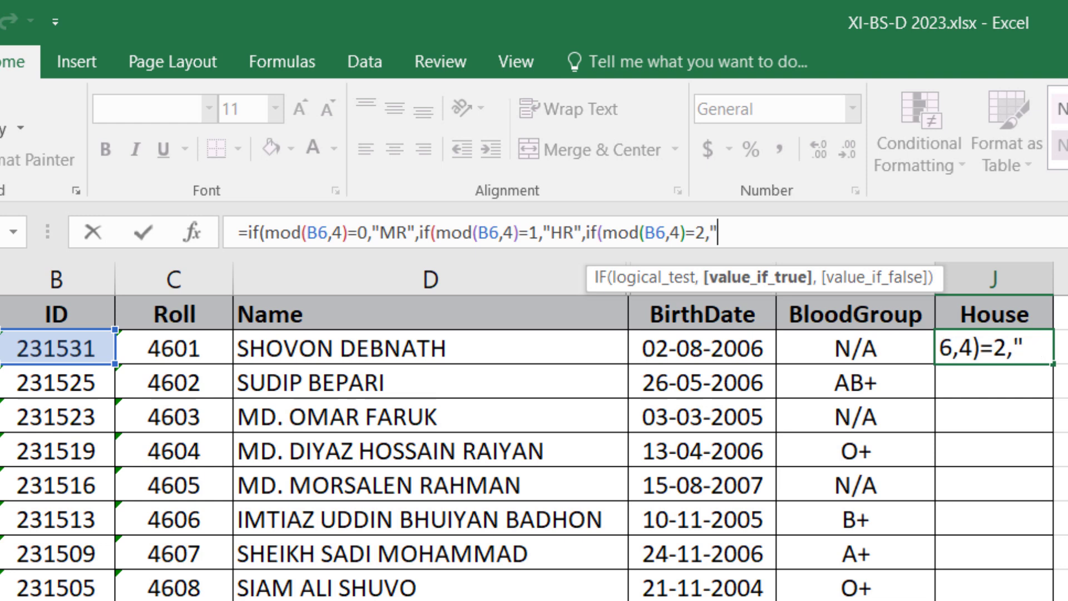
text(MK",)
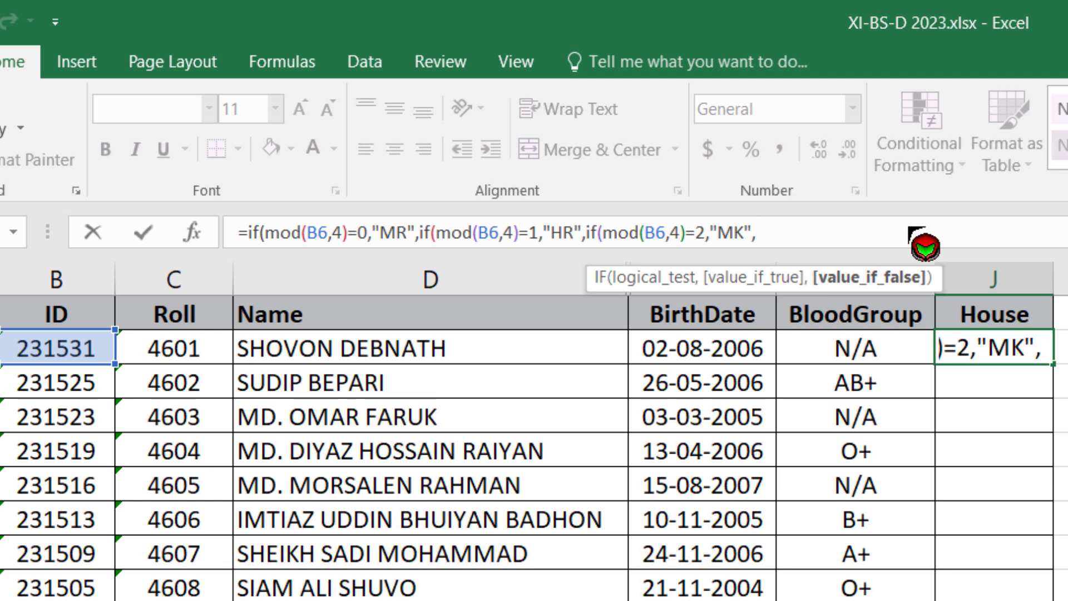
Finish the J6 formula with "MJ" as the last value if false, close all three IF functions and enter it
text("MJ")
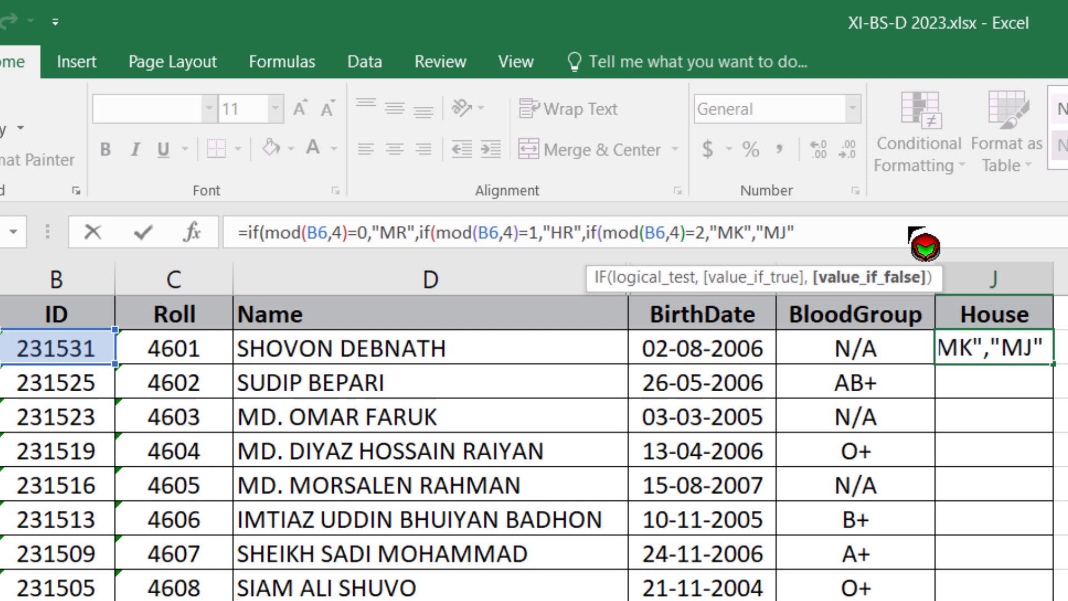
text())
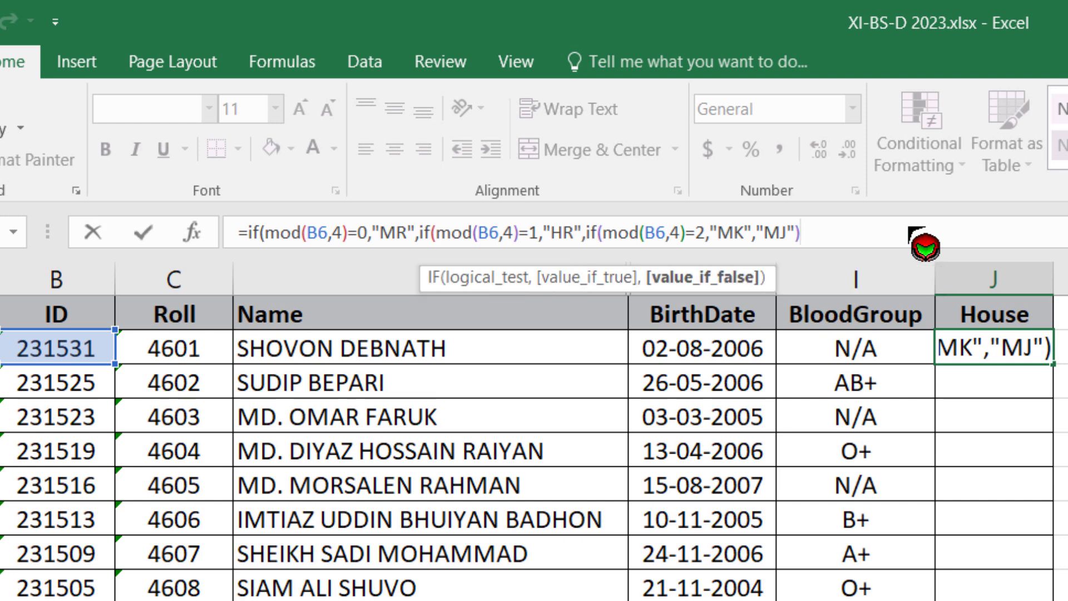
text()))
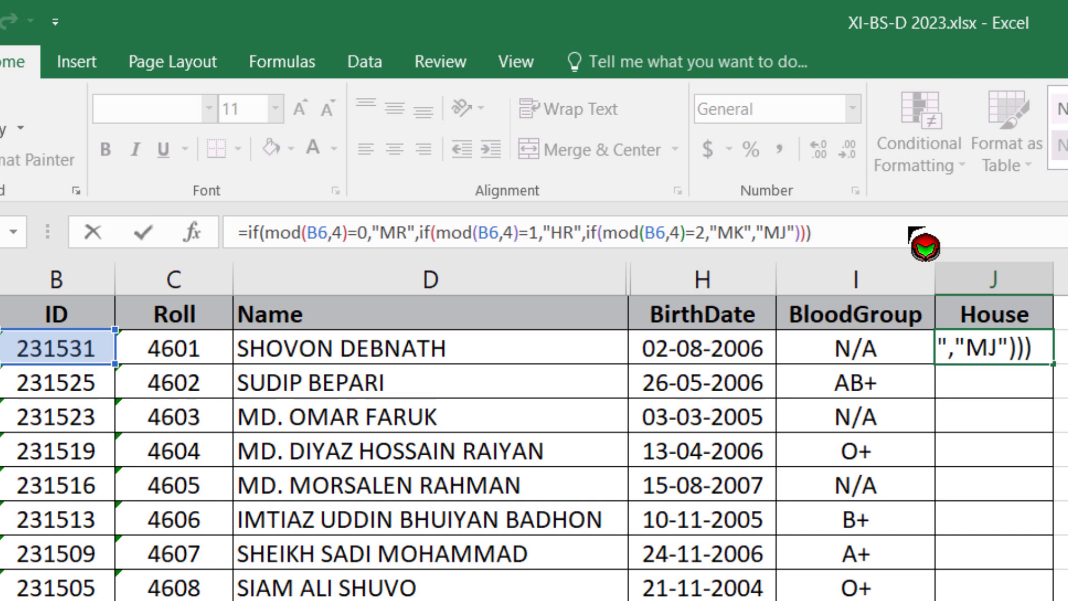
key(Return)
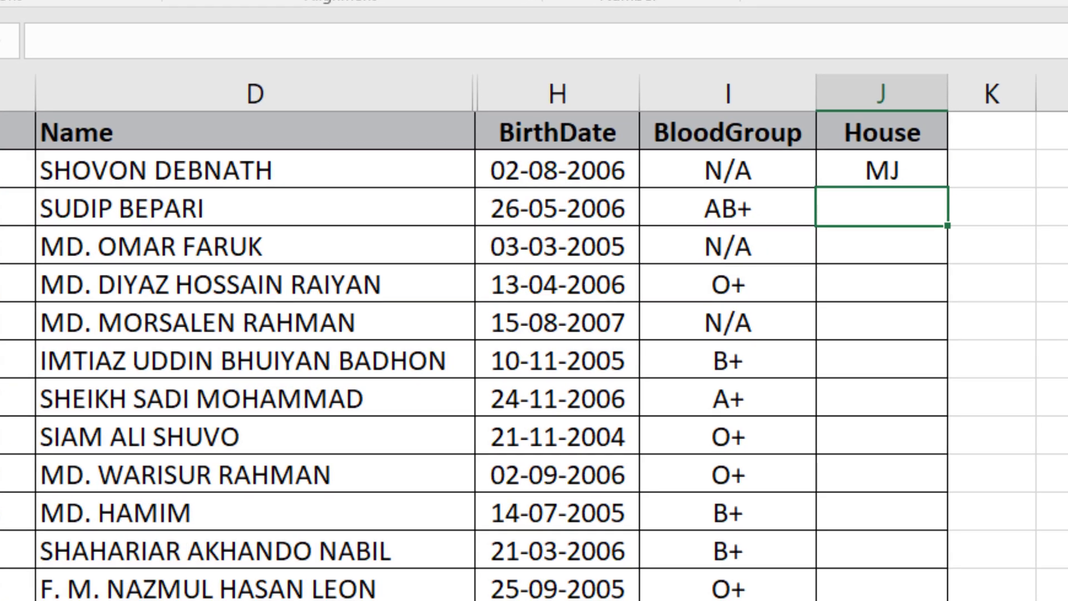
Fill the formula from J6 down the House column to the last student in row 100
key(Up)
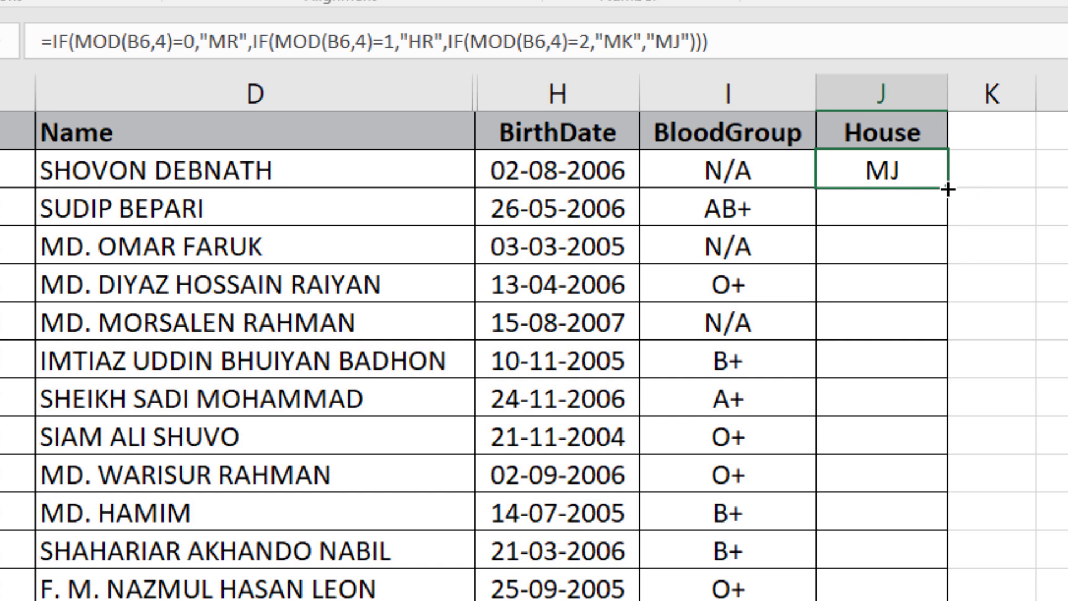
drag(948, 189, 953, 412)
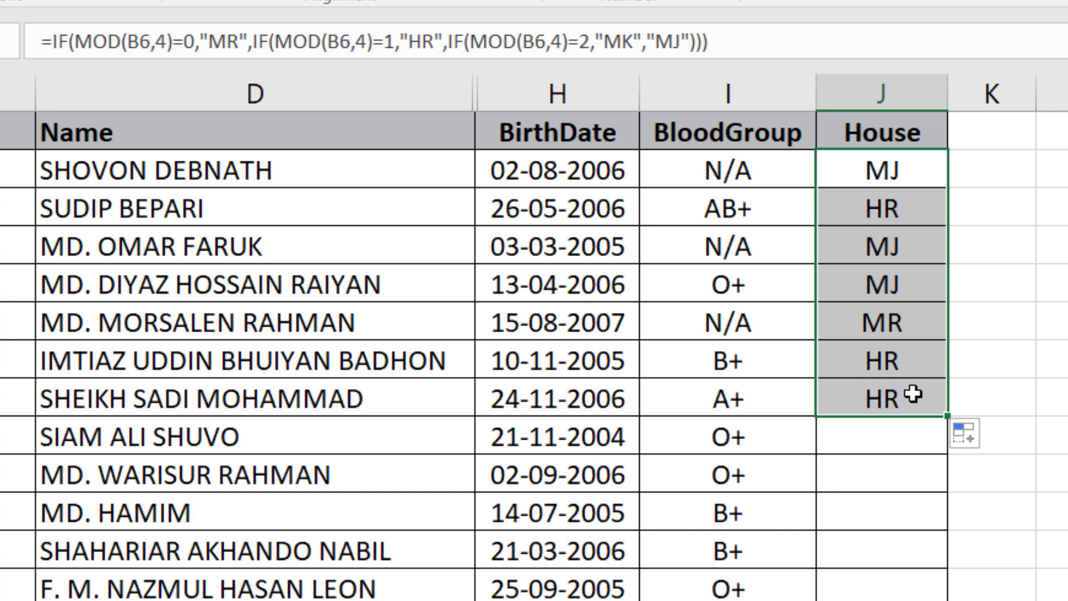
double_click(947, 414)
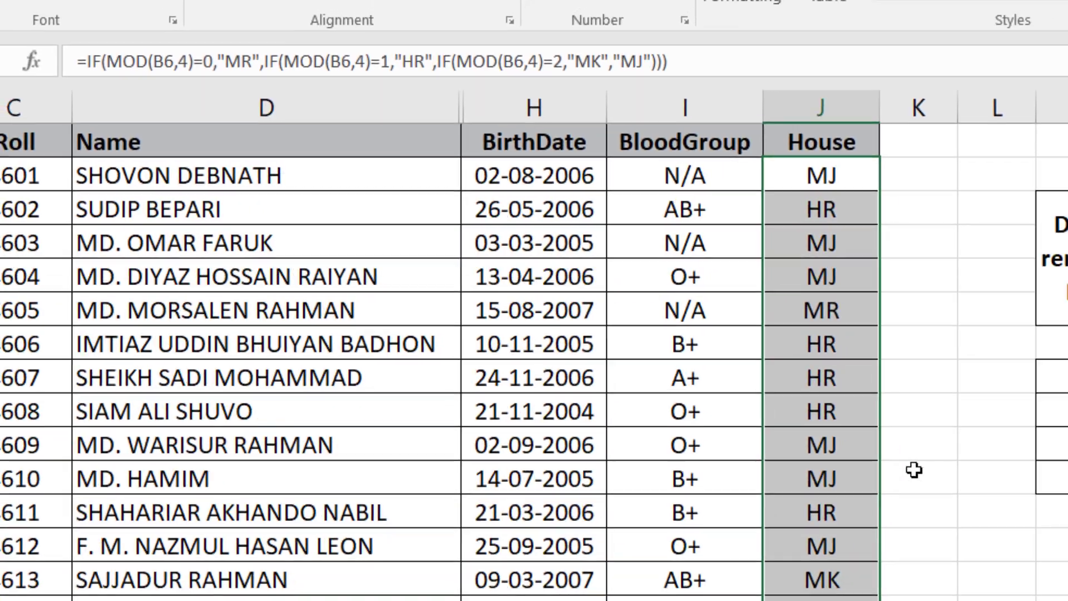
Look through the filled House column down to the last student, and return to the start of the list to compare it with the remainder rules
scroll(735, 432, down, 13)
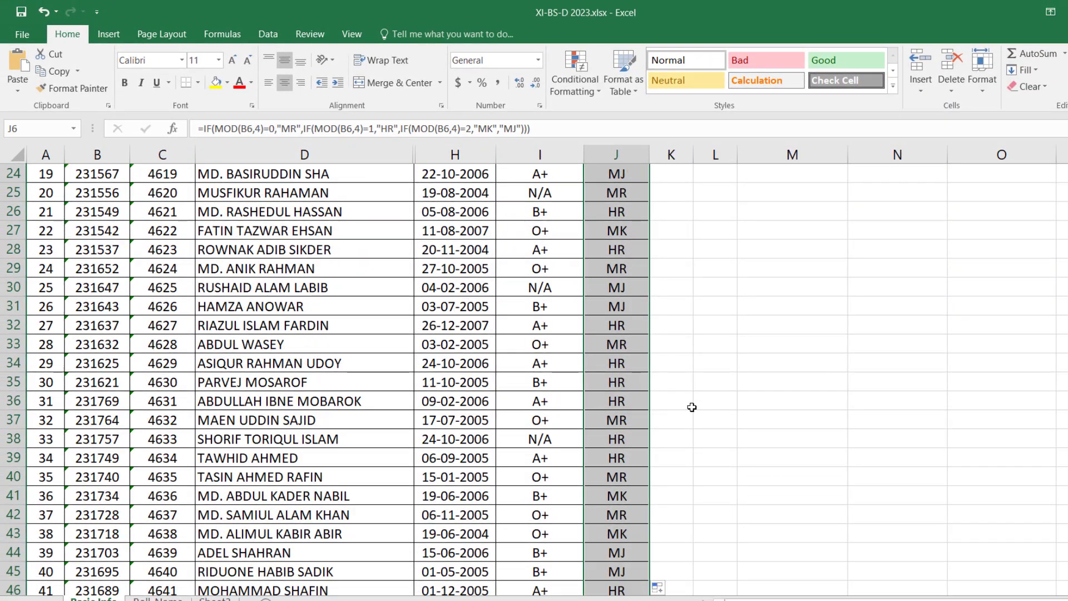
scroll(692, 407, down, 13)
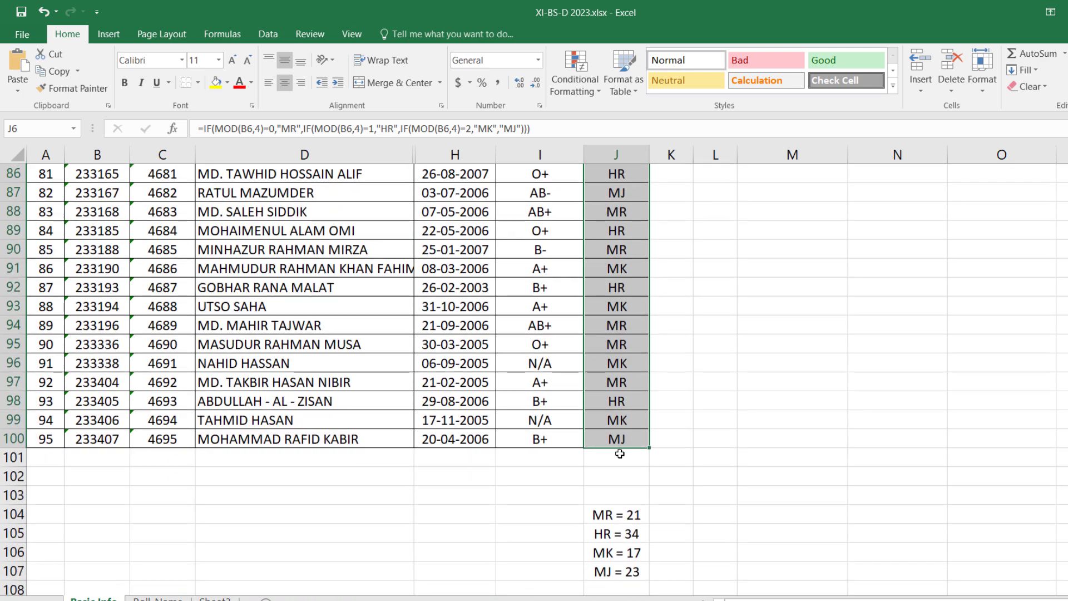
scroll(618, 454, up, 20)
click(694, 305)
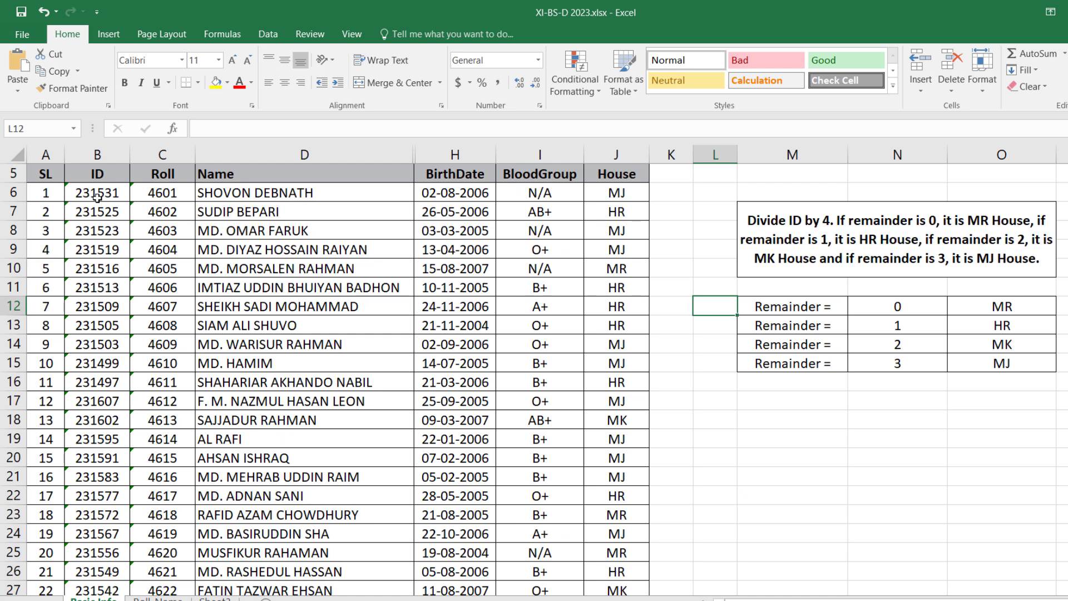
click(831, 439)
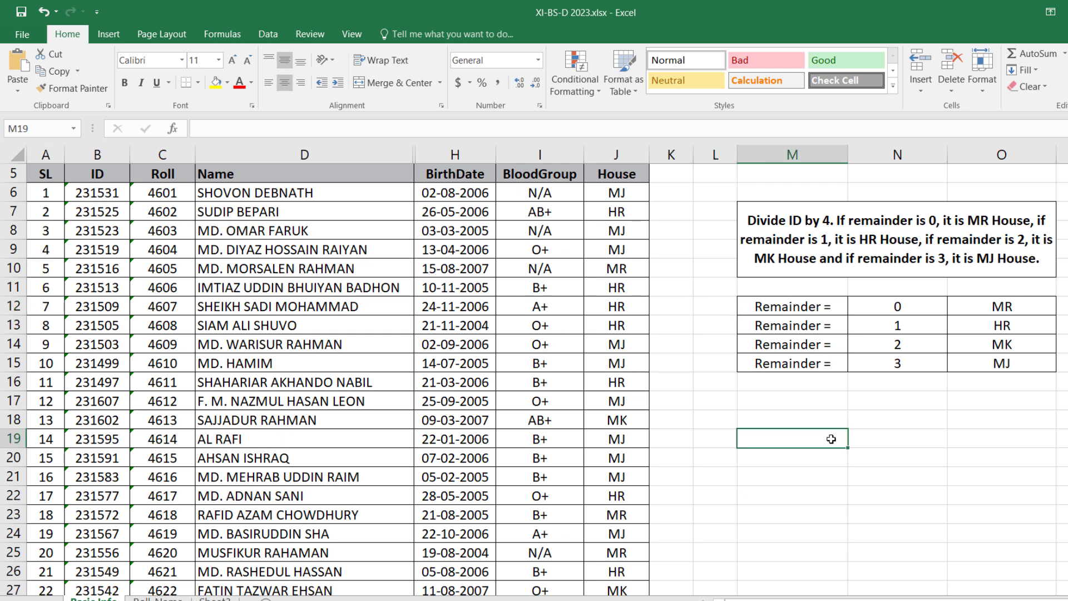